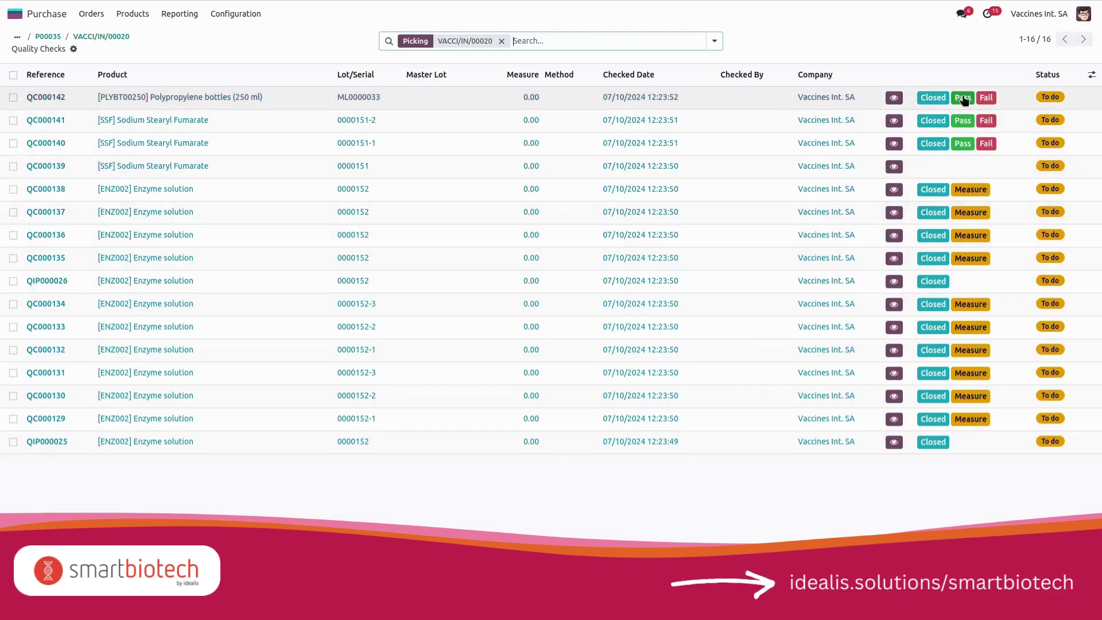
Pass quality checks QC000142, QC000141 and QC000140, and validate the approval of QC000141 and QC000140.
left_click(963, 97)
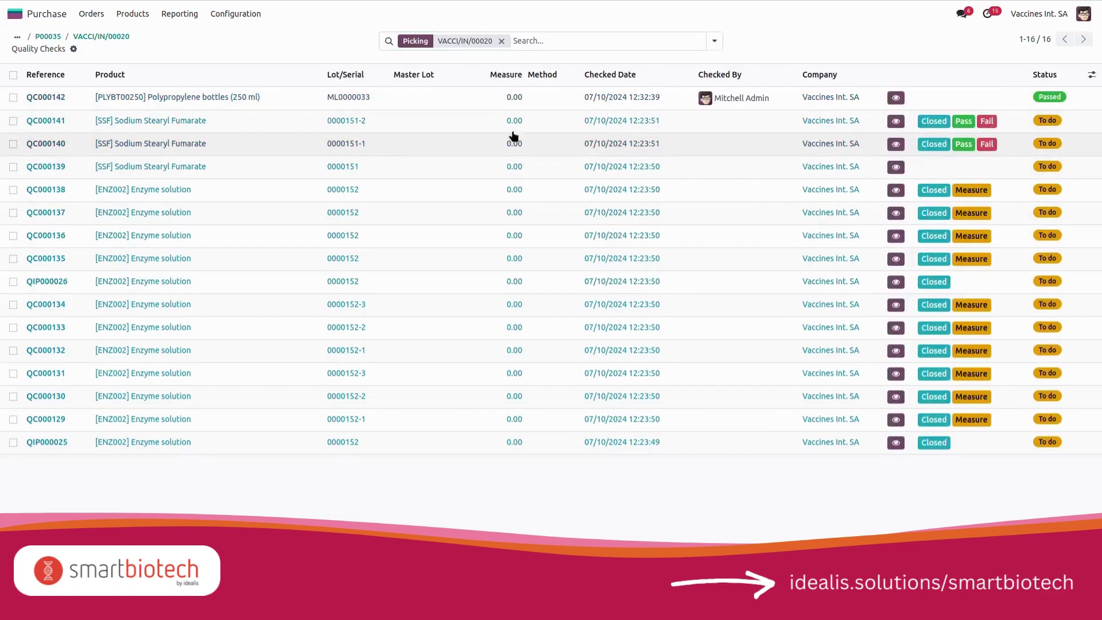
left_click(931, 122)
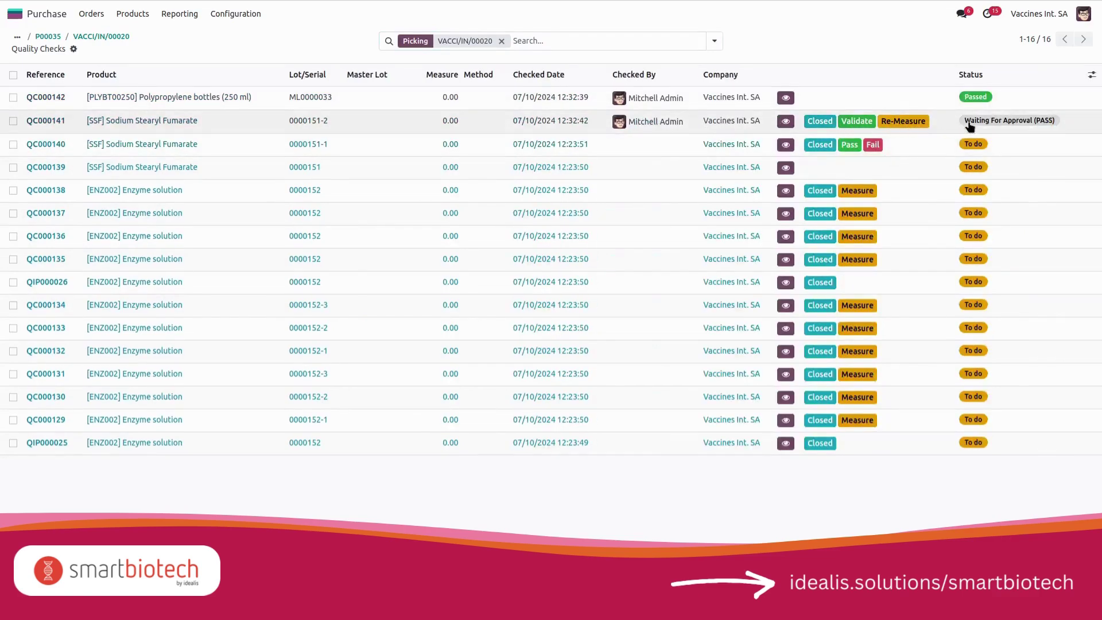
left_click(786, 121)
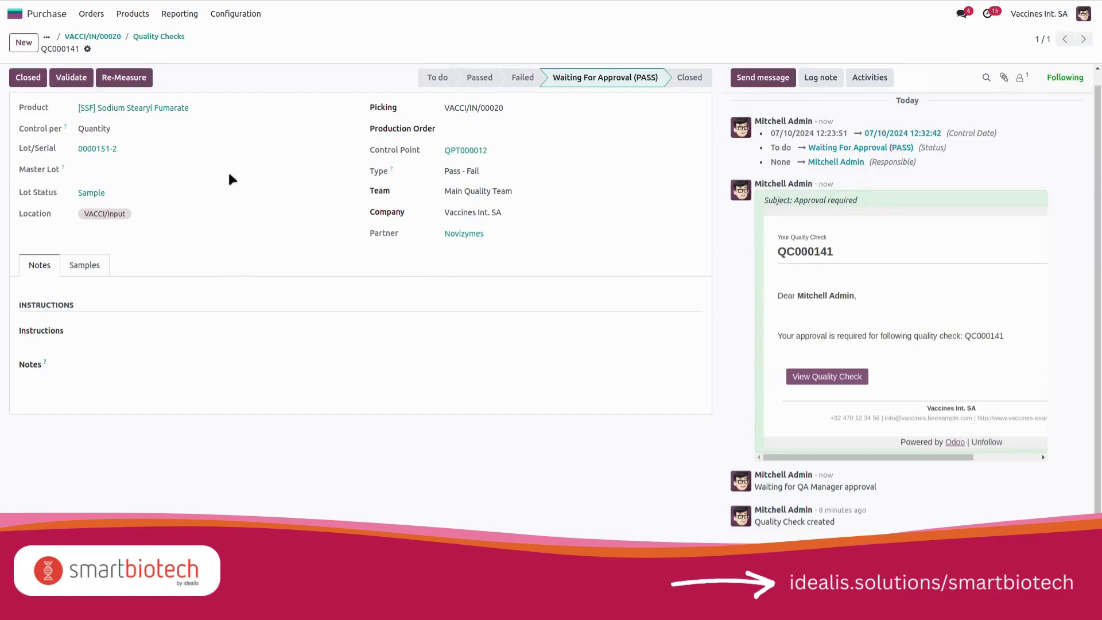
left_click(75, 82)
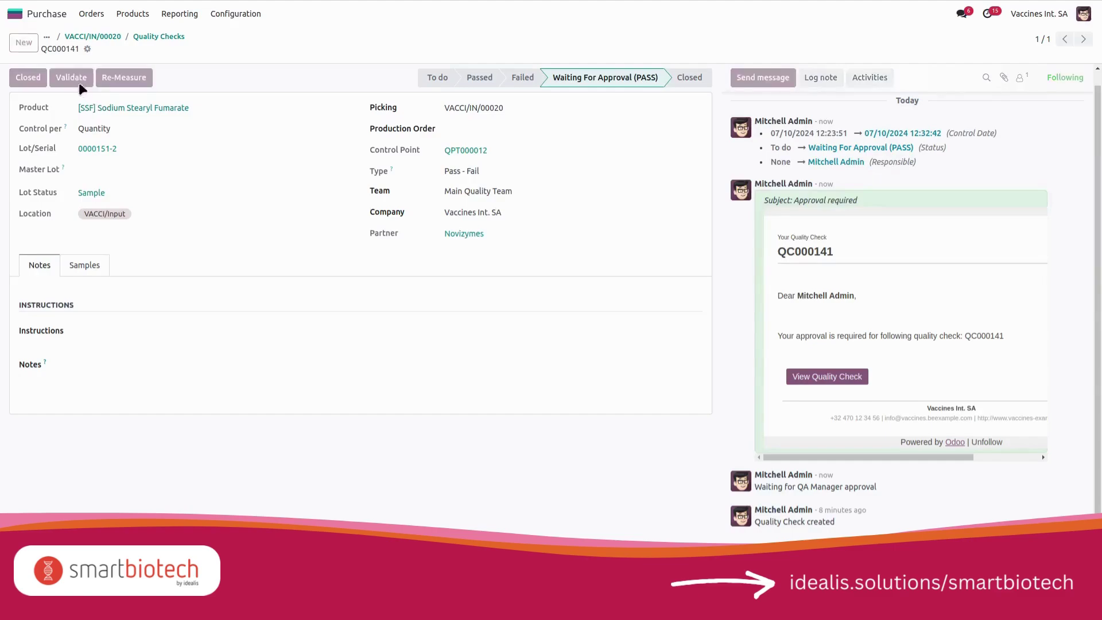
left_click(181, 45)
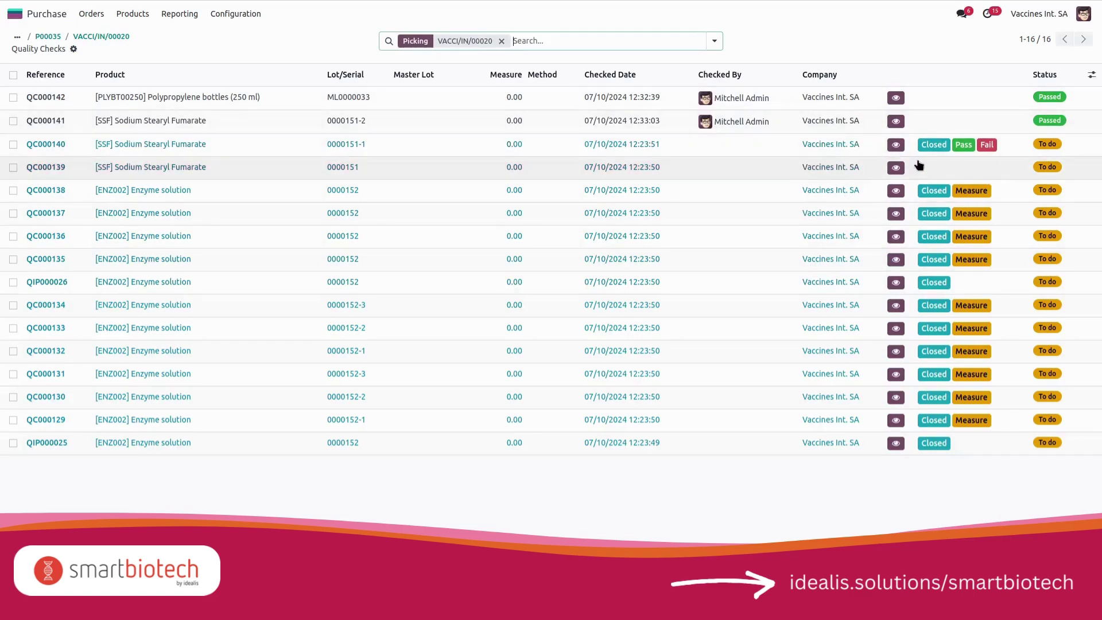
left_click(964, 146)
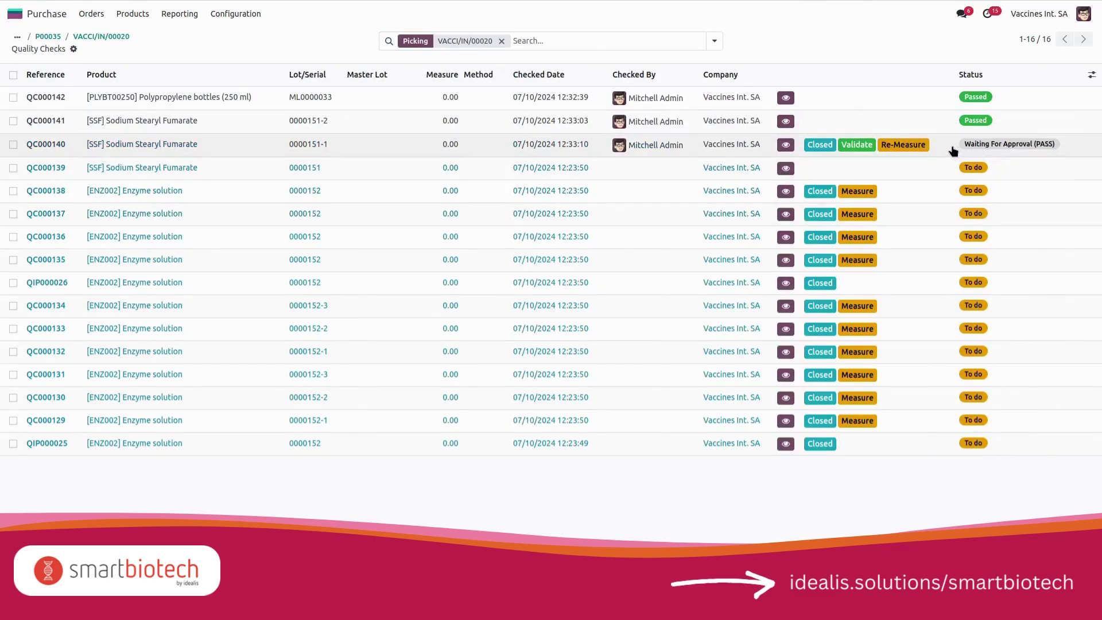
left_click(856, 144)
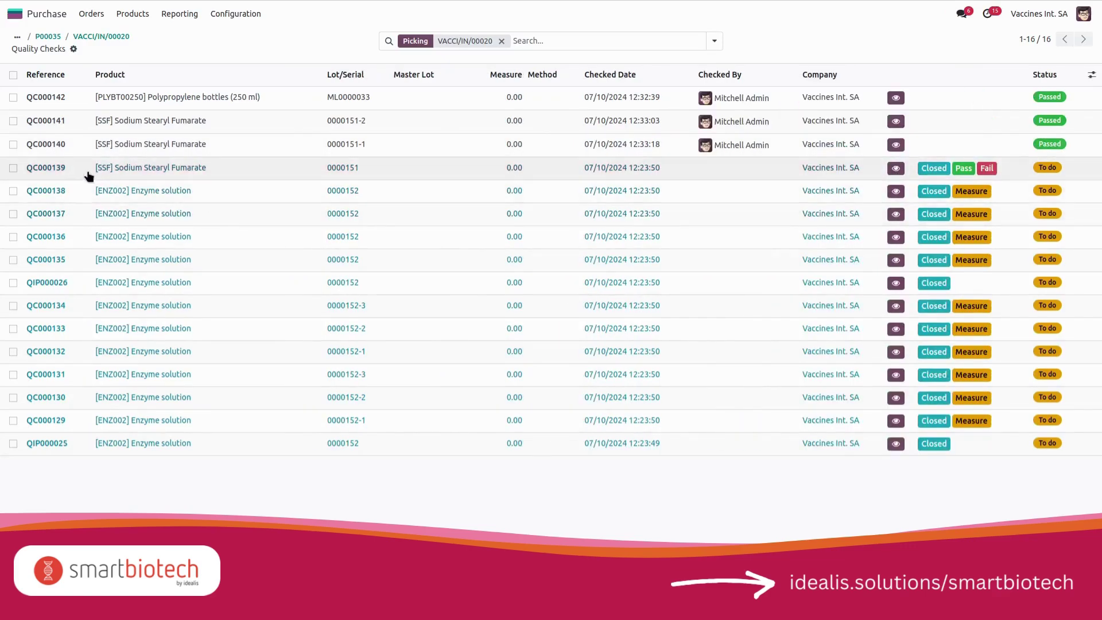
Start Batch Checking for all remaining to-do quality checks, from QC000139 through QIP000025.
left_click(12, 168)
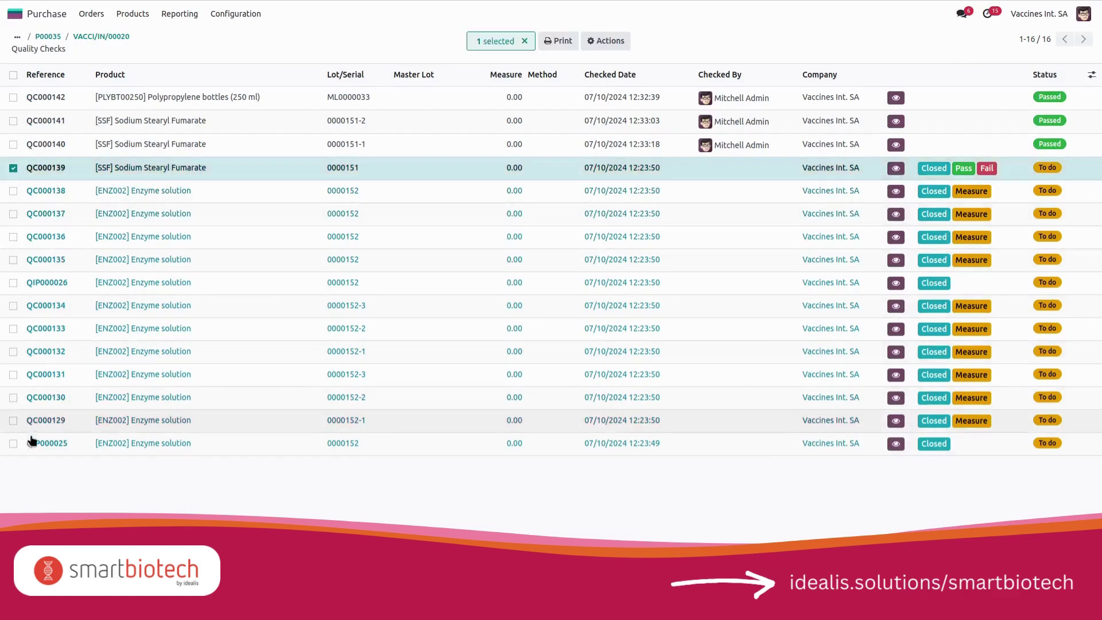
left_click(13, 444, "shift")
left_click(608, 41)
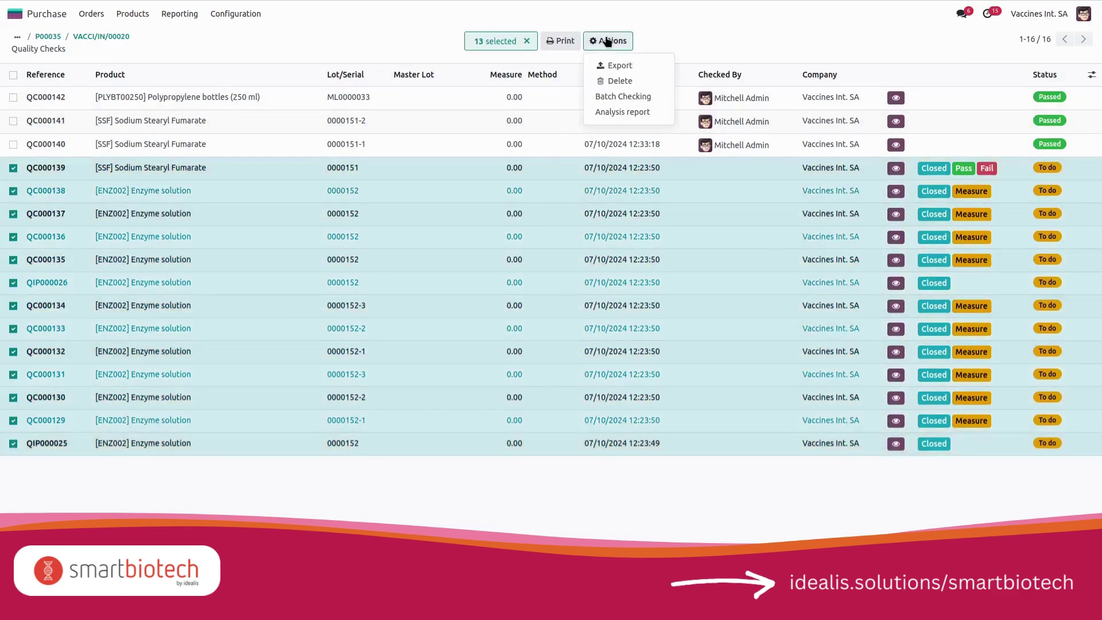
left_click(631, 96)
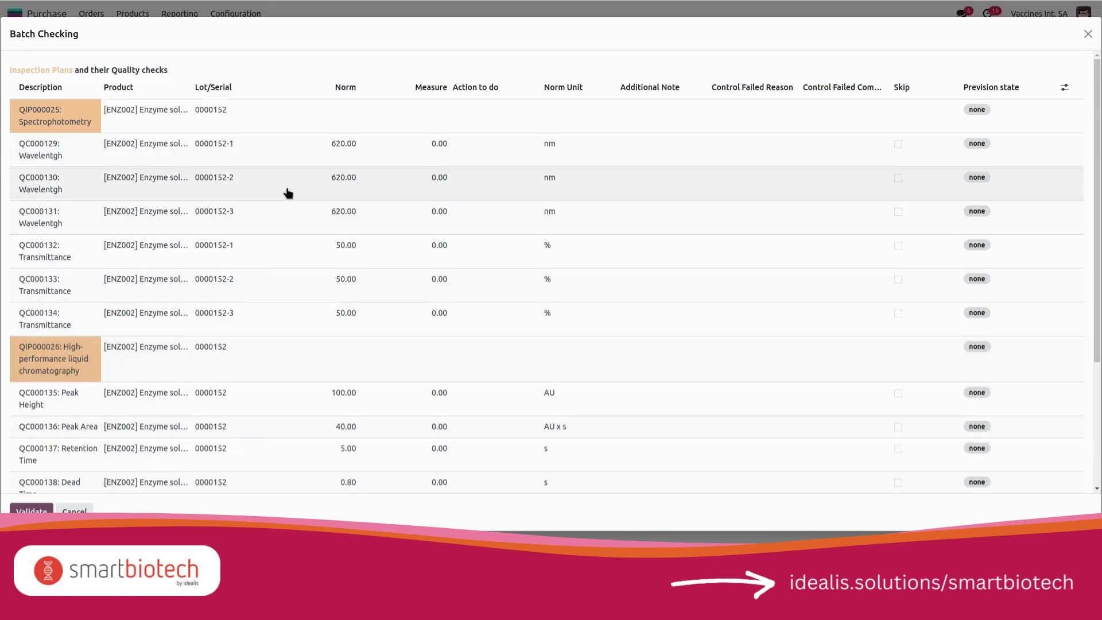
Enter the wavelength measures for samples 0000152-1, 0000152-2 and 0000152-3 as 621, 620 and 619 nm.
left_click(438, 145)
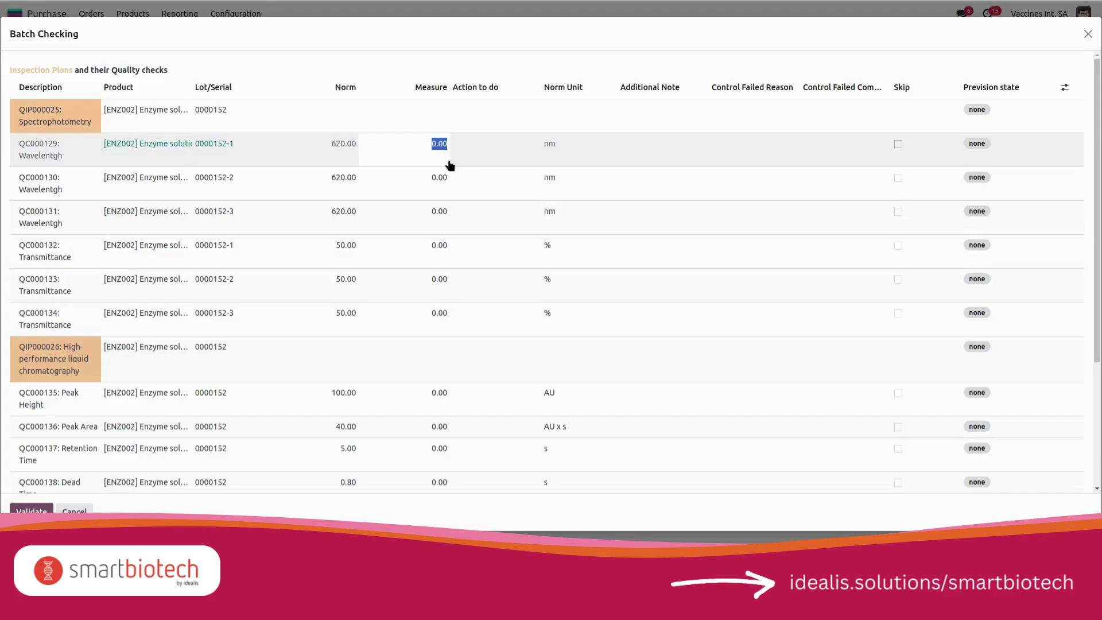
type("621")
key("Tab")
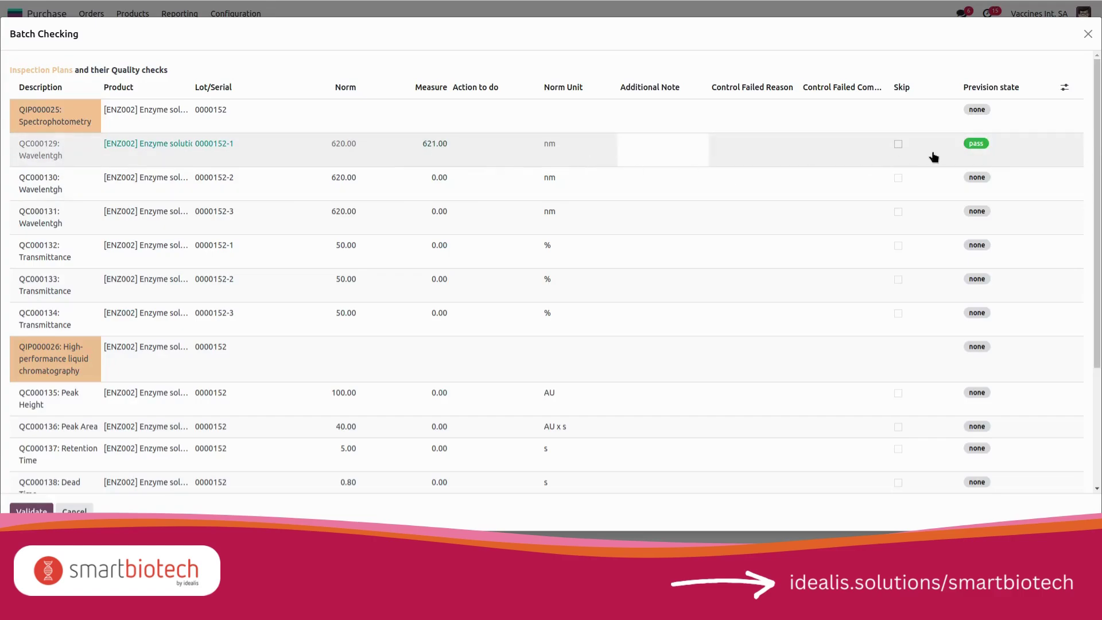
left_click(440, 179)
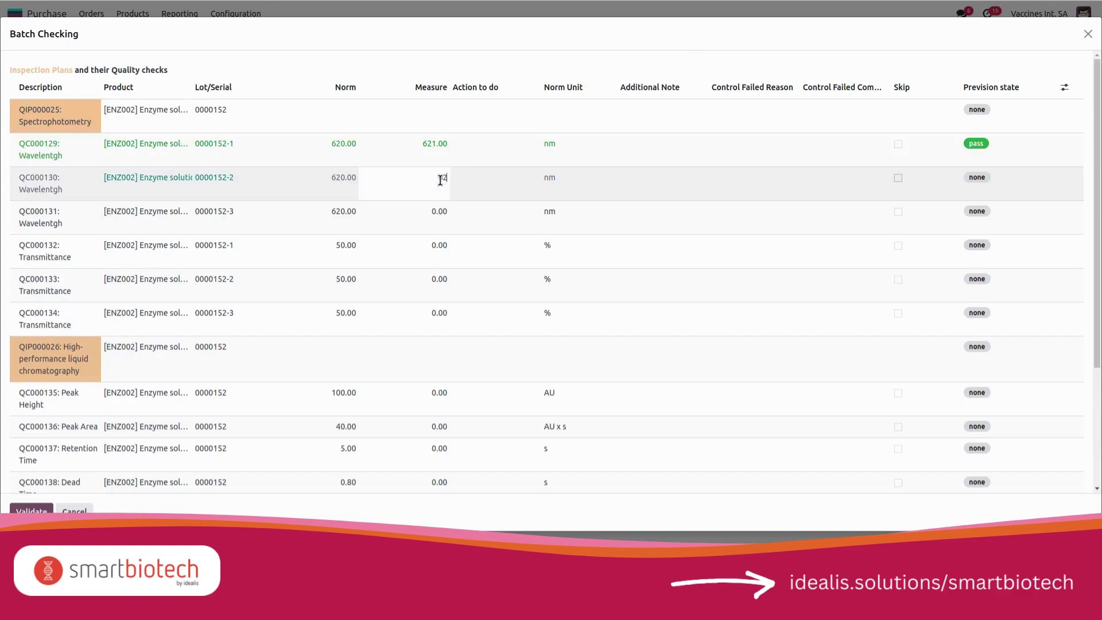
type("620")
key("Tab")
left_click(441, 214)
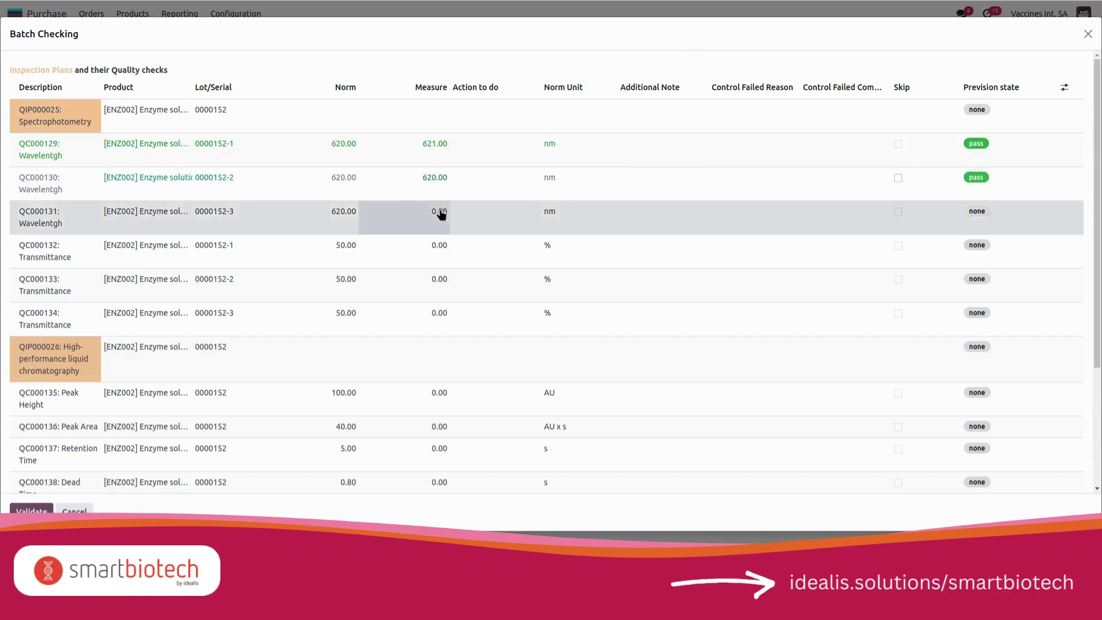
type("619")
key("Tab")
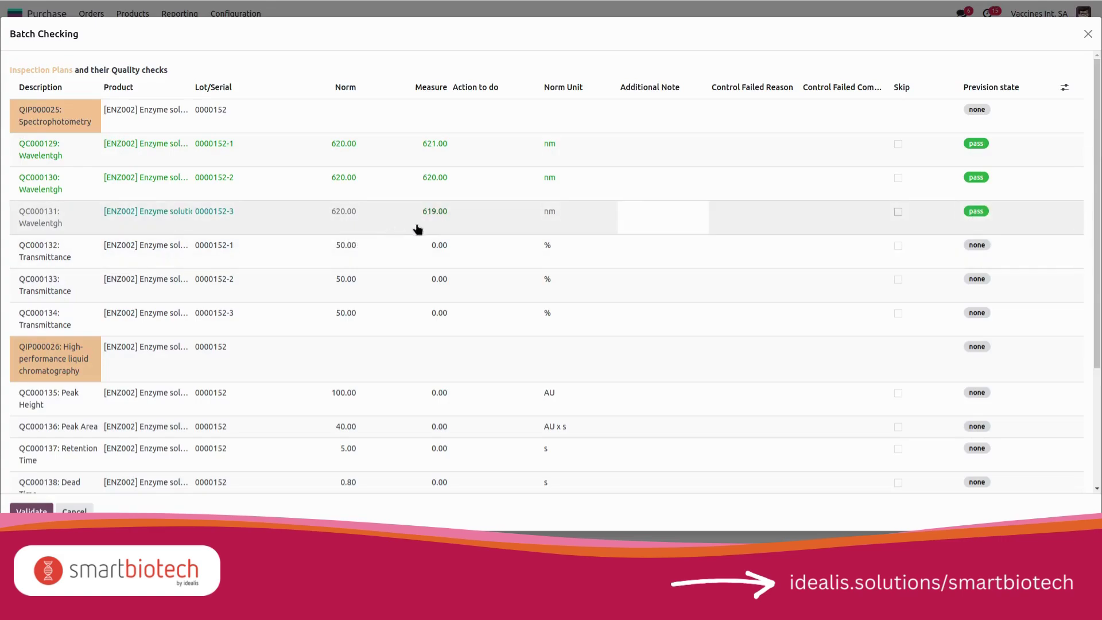
Enter the transmittance measures for samples 0000152-1, 0000152-2 and 0000152-3 as 51, 50 and 49 %.
left_click(438, 247)
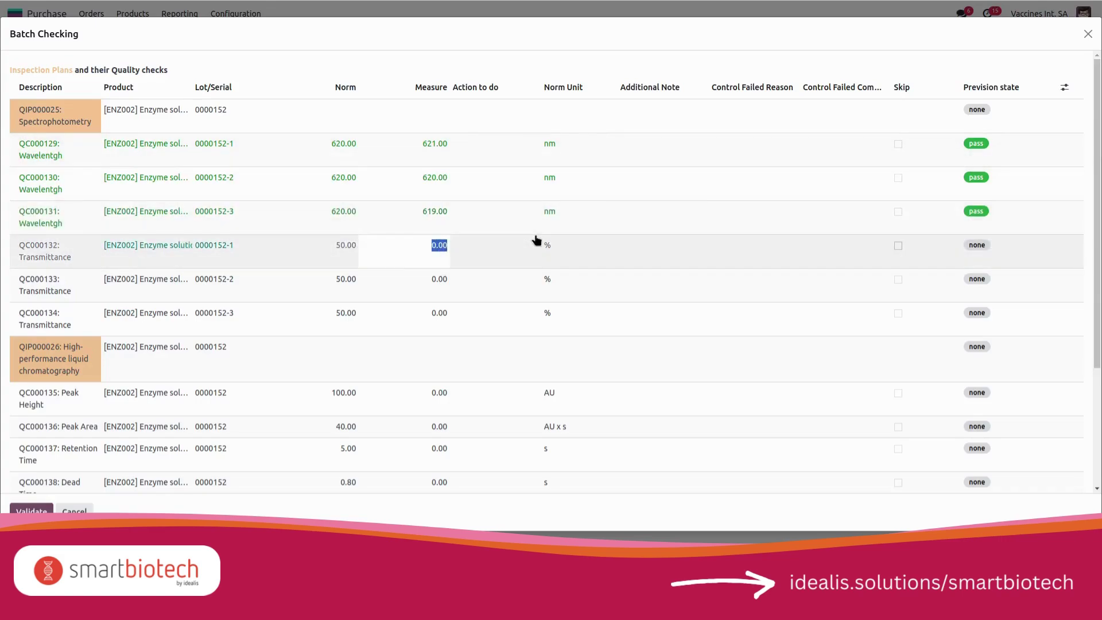
type("50")
key("Tab")
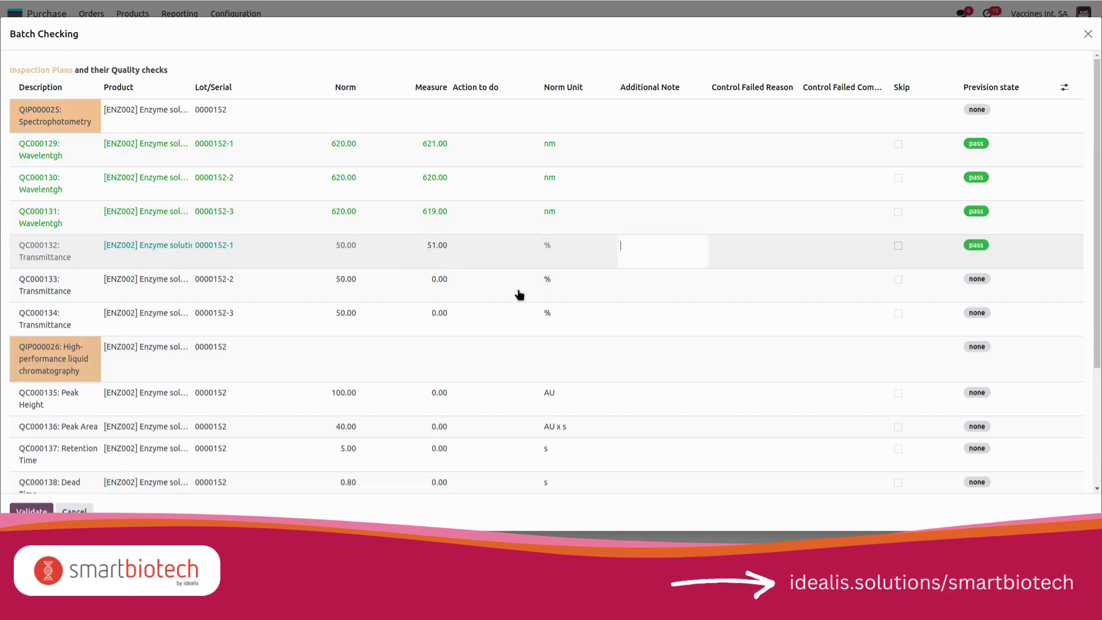
left_click(438, 283)
type("50")
key("Tab")
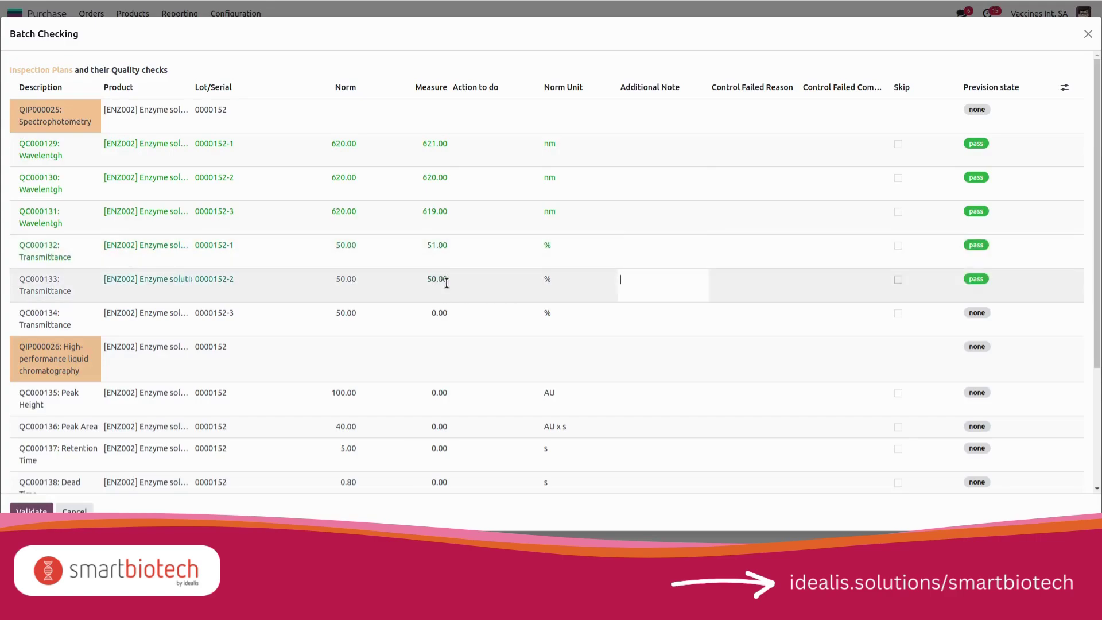
left_click(440, 315)
type("49")
key("Tab")
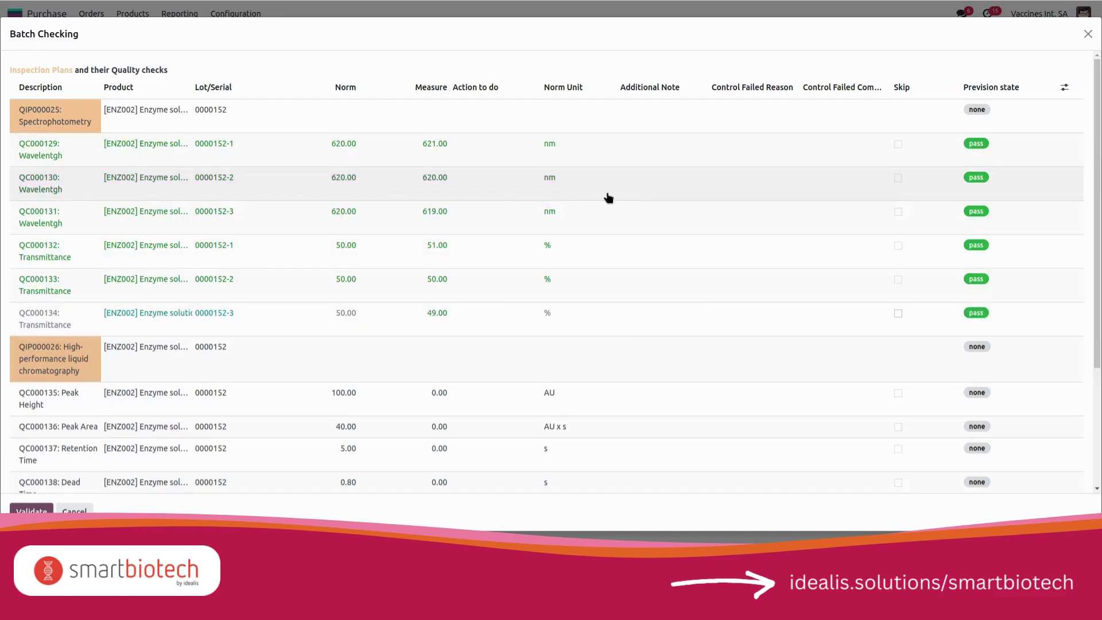
Set the action of the Spectrophotometry inspection plan QIP000025 to Pass.
left_click(484, 115)
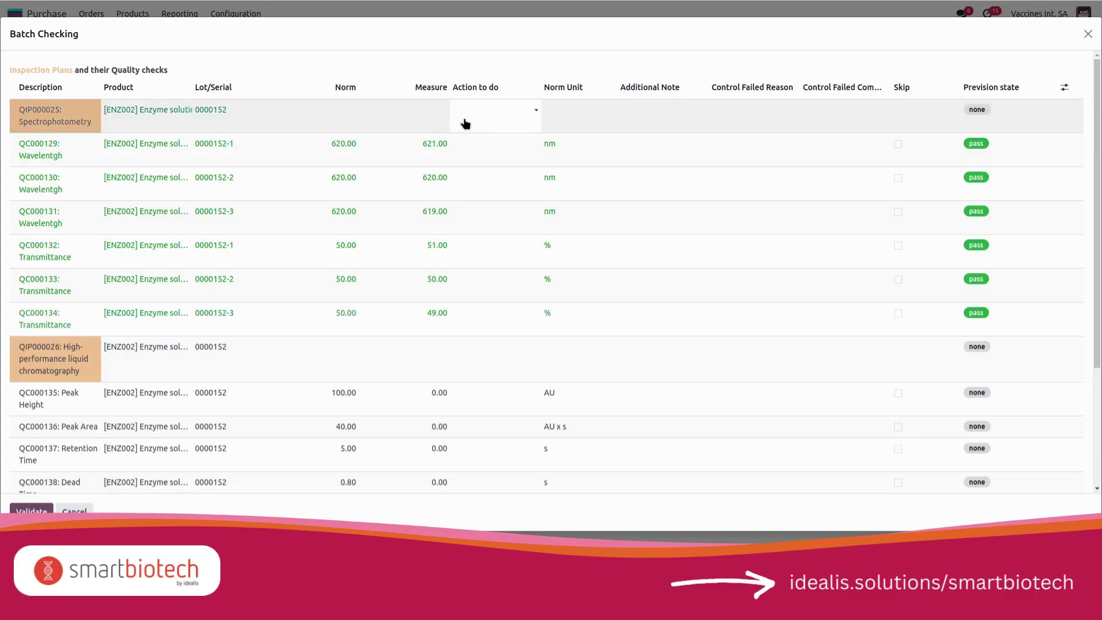
left_click(494, 118)
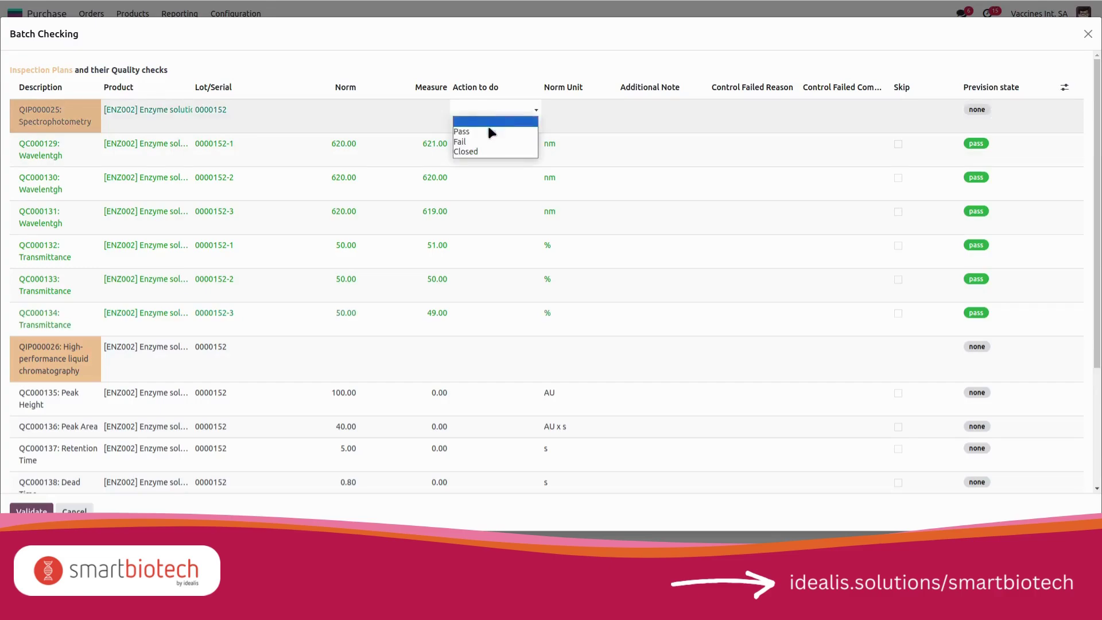
left_click(491, 126)
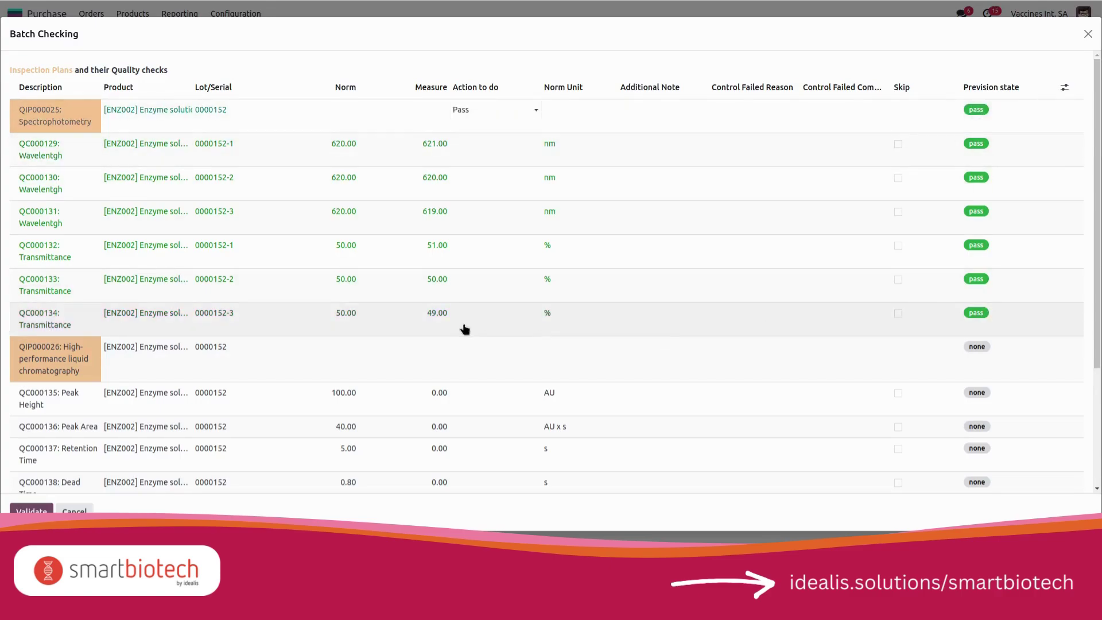
Enter a Peak Height measure of 100 and a Peak Area measure of 41 with the additional note "attention au plan de maintenance".
scroll(463, 327, "down", 3)
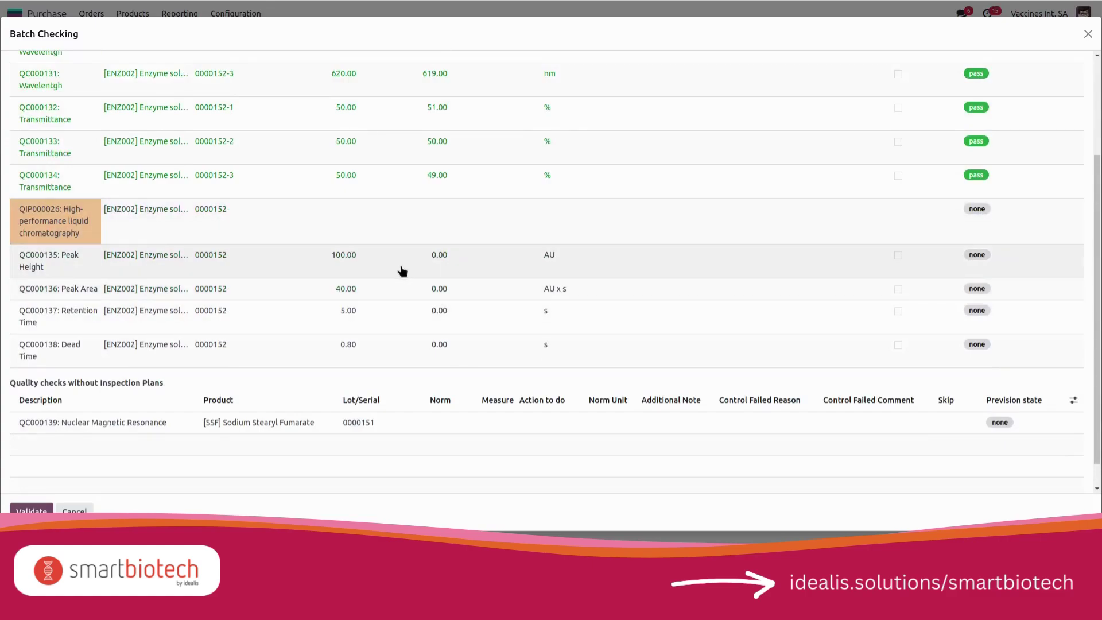
left_click(437, 257)
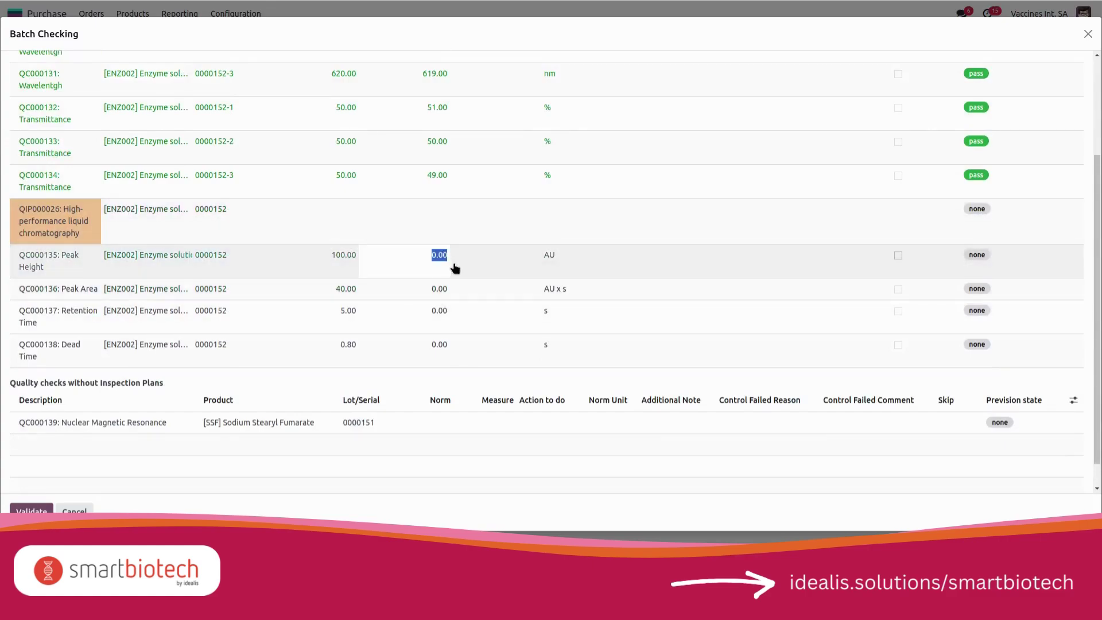
type("100")
left_click(453, 285)
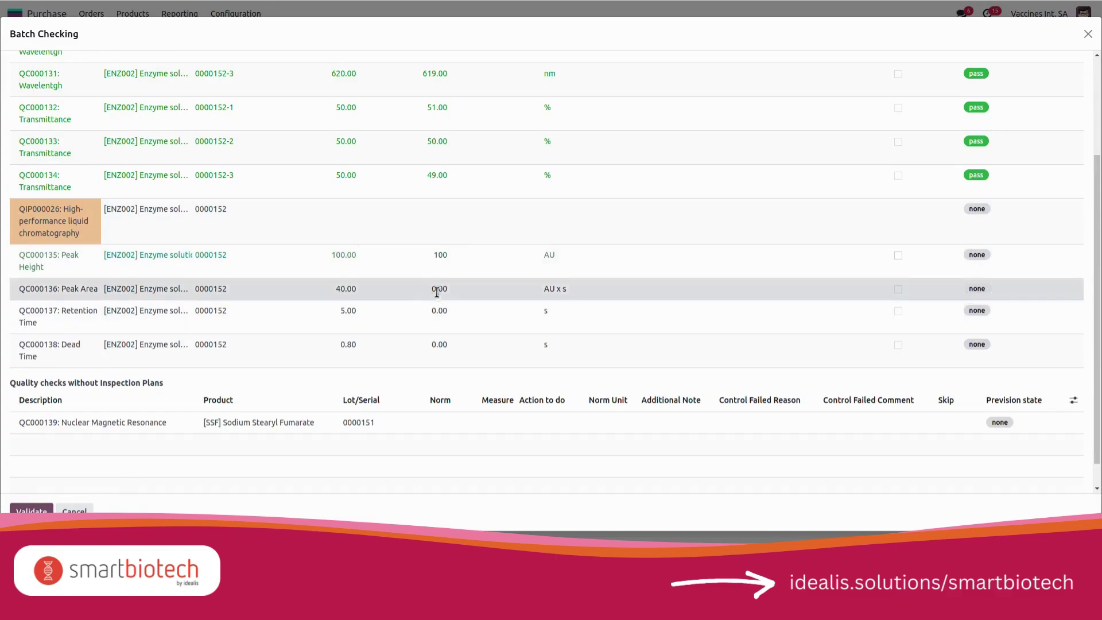
left_click(437, 291)
type("41")
key("Tab")
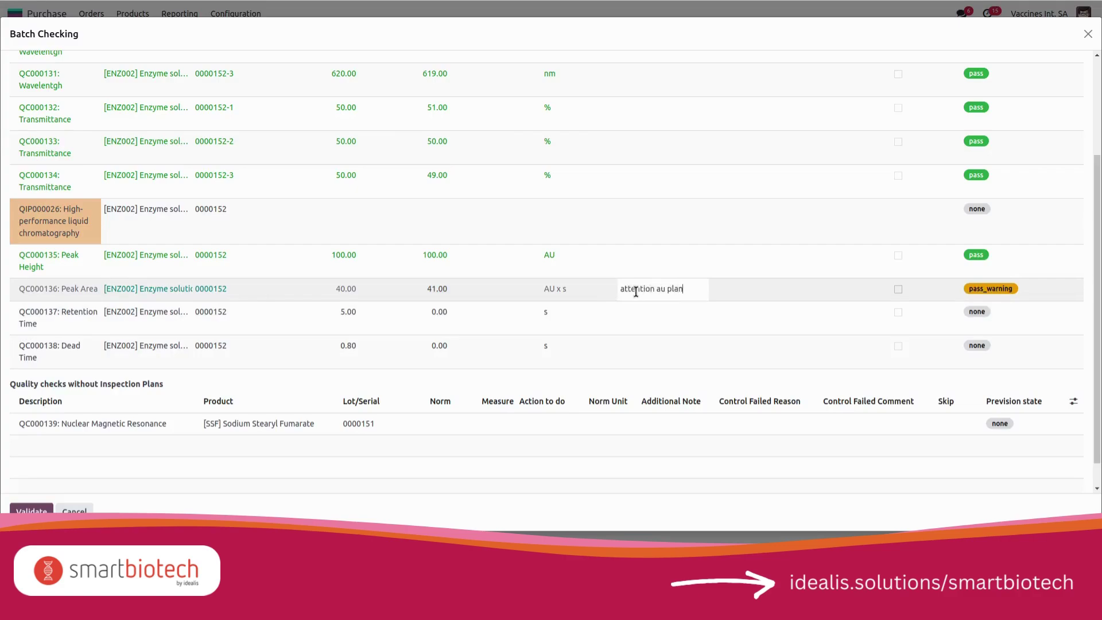
type("maintenance")
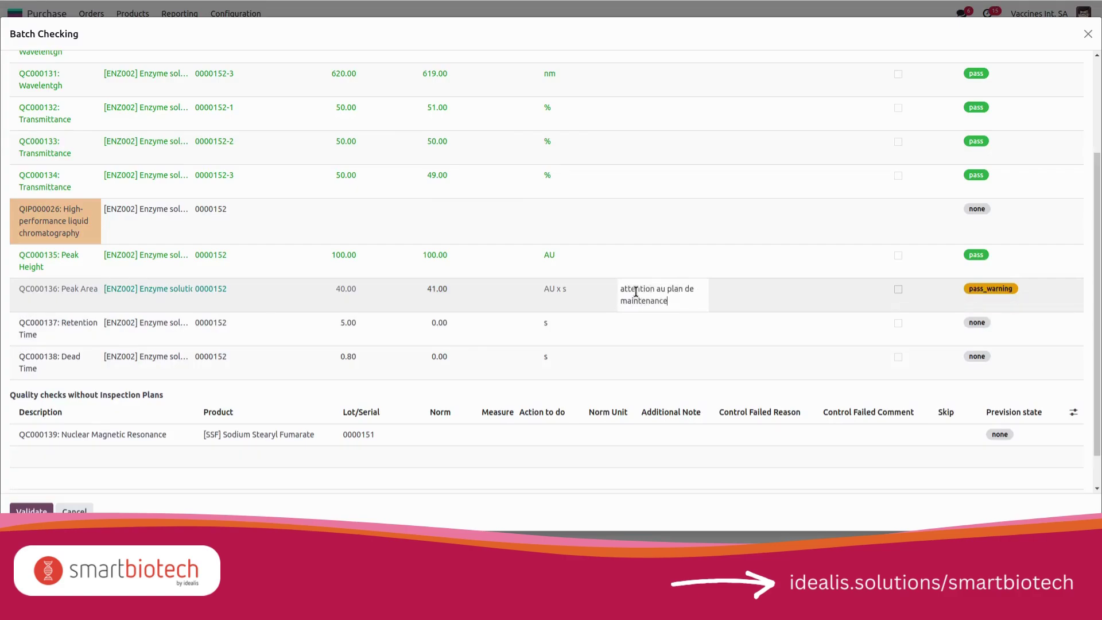
Enter a Retention Time measure of 5 s and a Dead Time measure of 0.8 s.
left_click(439, 323)
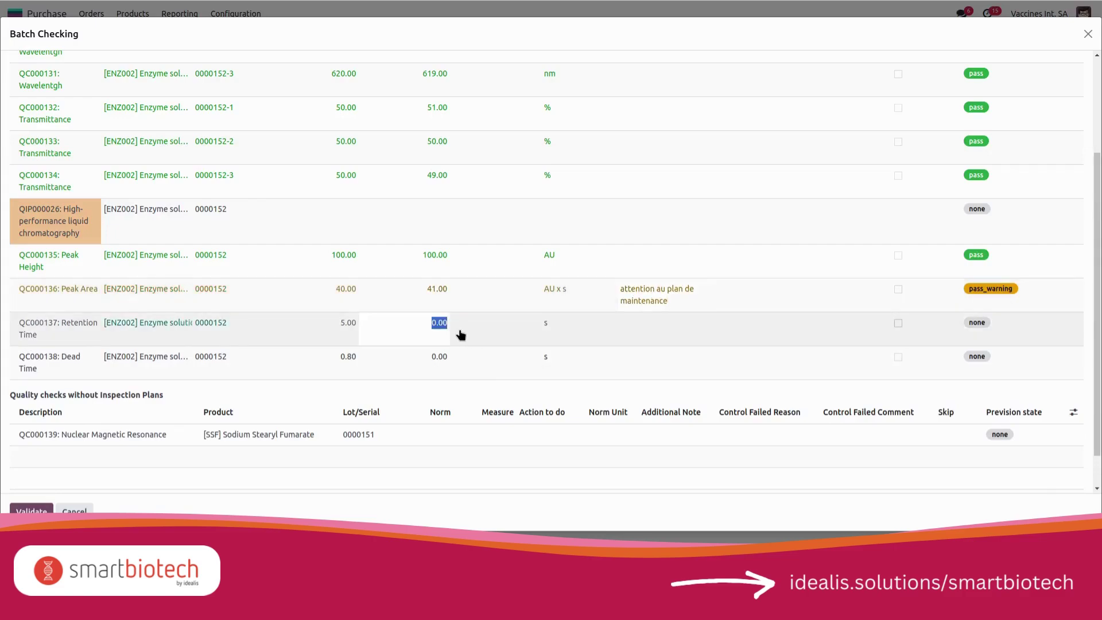
type("5")
left_click(435, 354)
type("0.8")
key("Tab")
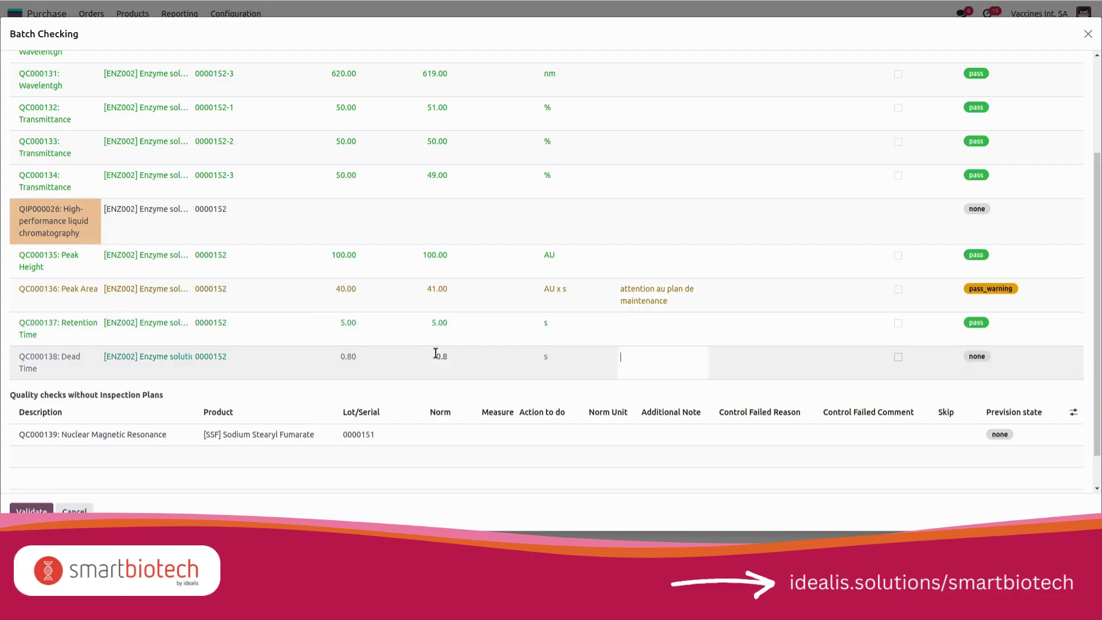
Set the action to Pass for the High-performance liquid chromatography plan QIP000026 and the Nuclear Magnetic Resonance check QC000139.
left_click(446, 234)
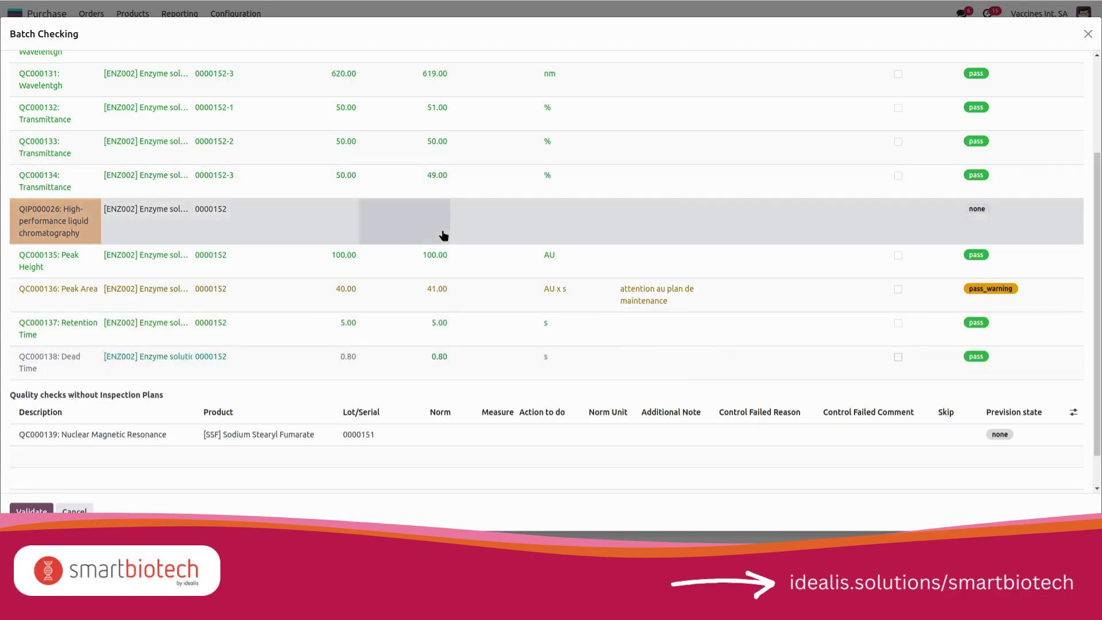
left_click(492, 213)
left_click(486, 230)
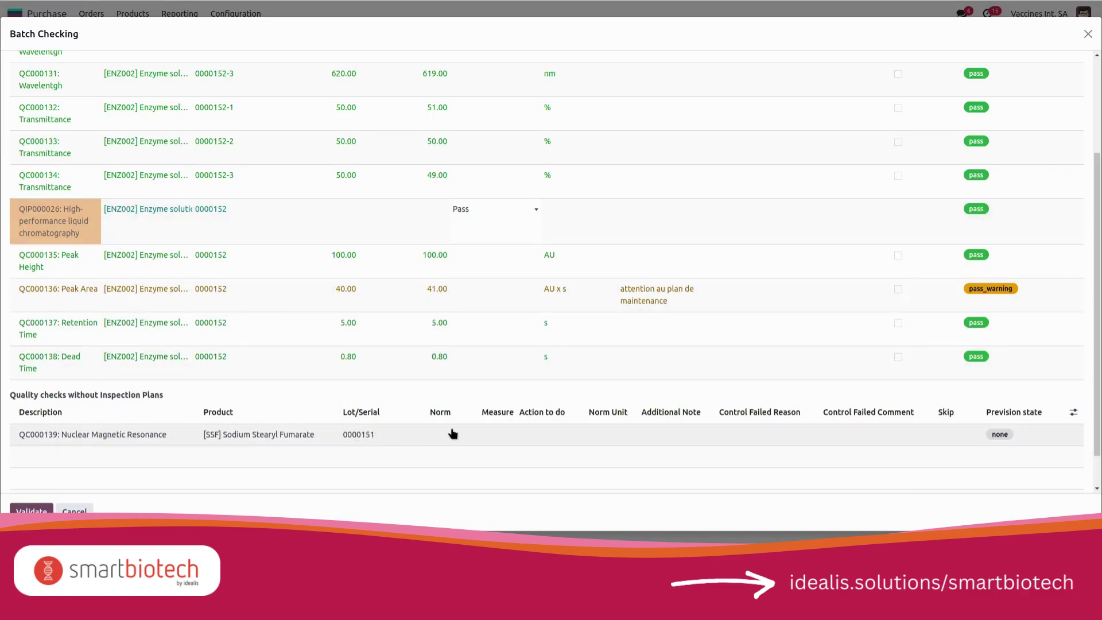
left_click(538, 436)
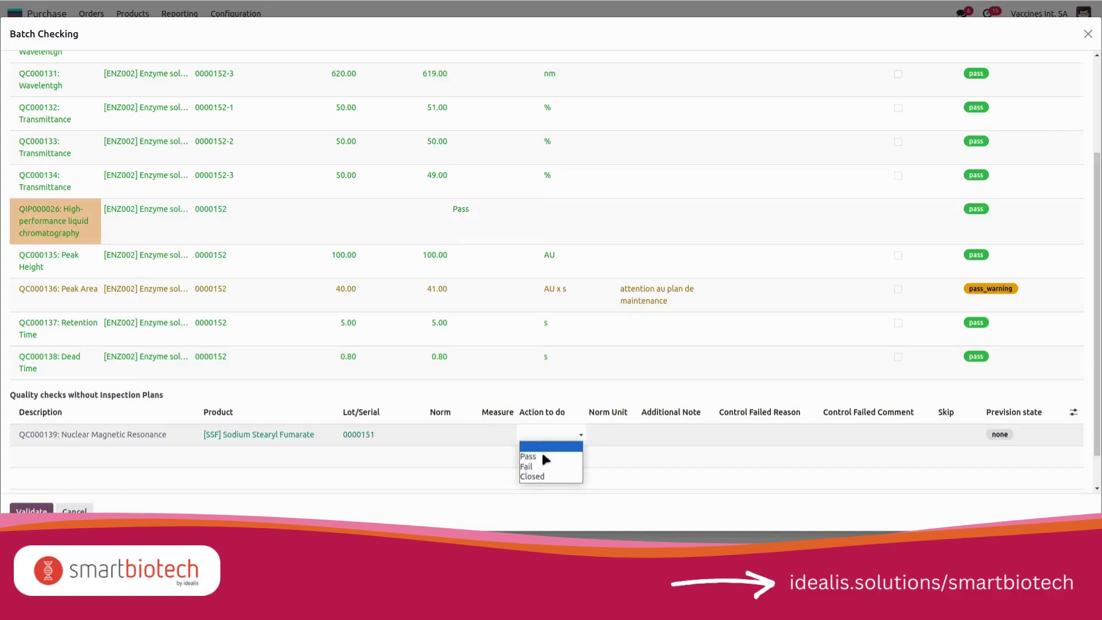
left_click(543, 457)
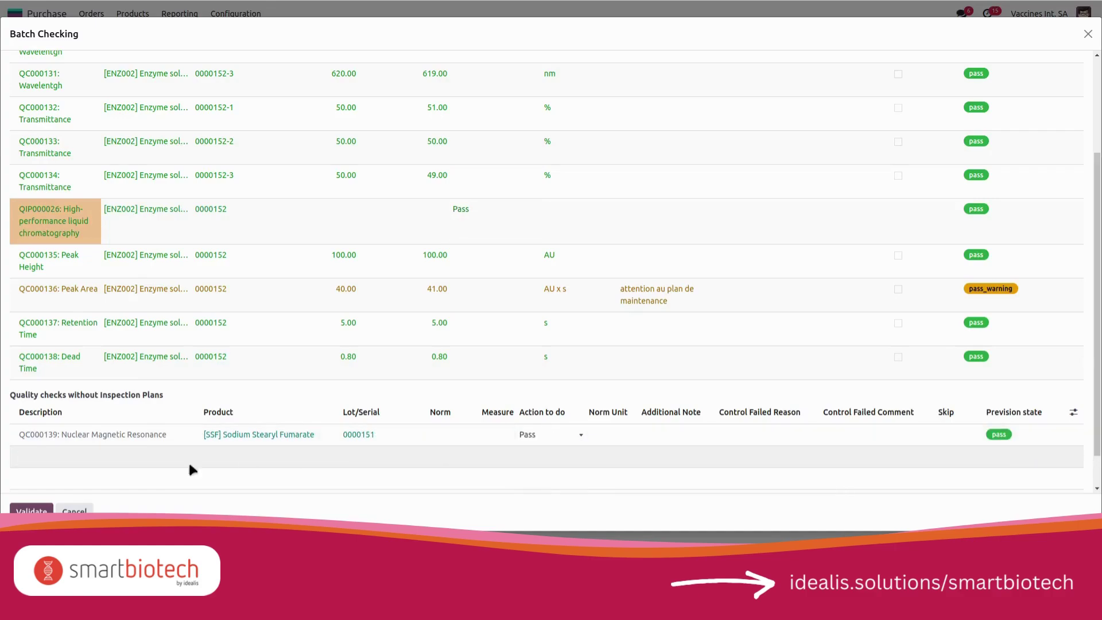
Validate the batch checking entries, and validate the pending approval of Sodium Stearyl Fumarate check QC000139.
left_click(31, 510)
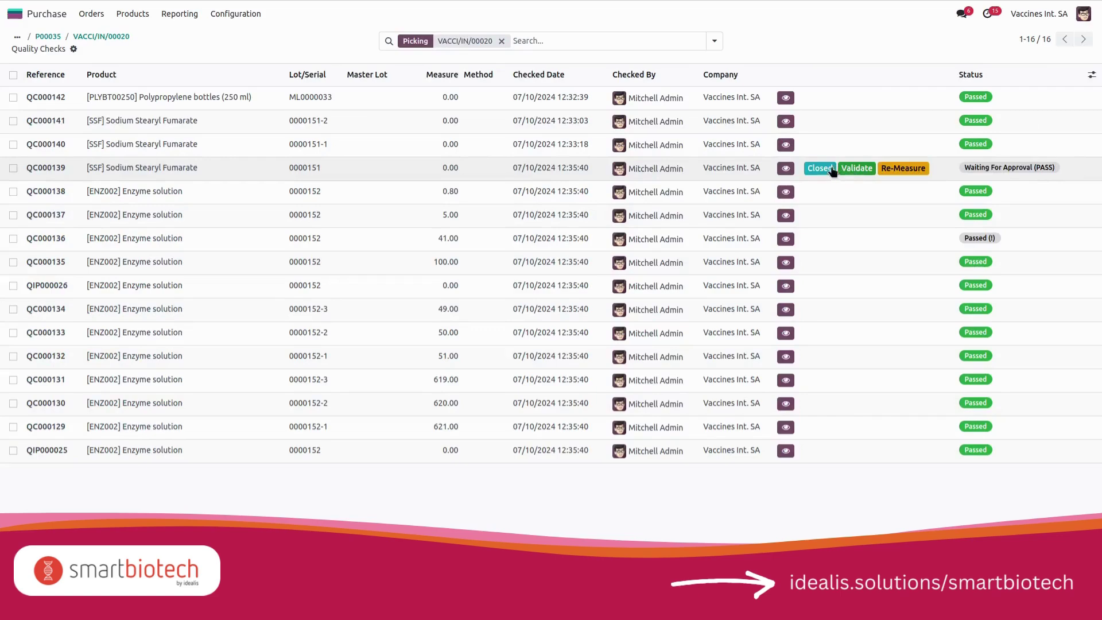
left_click(859, 173)
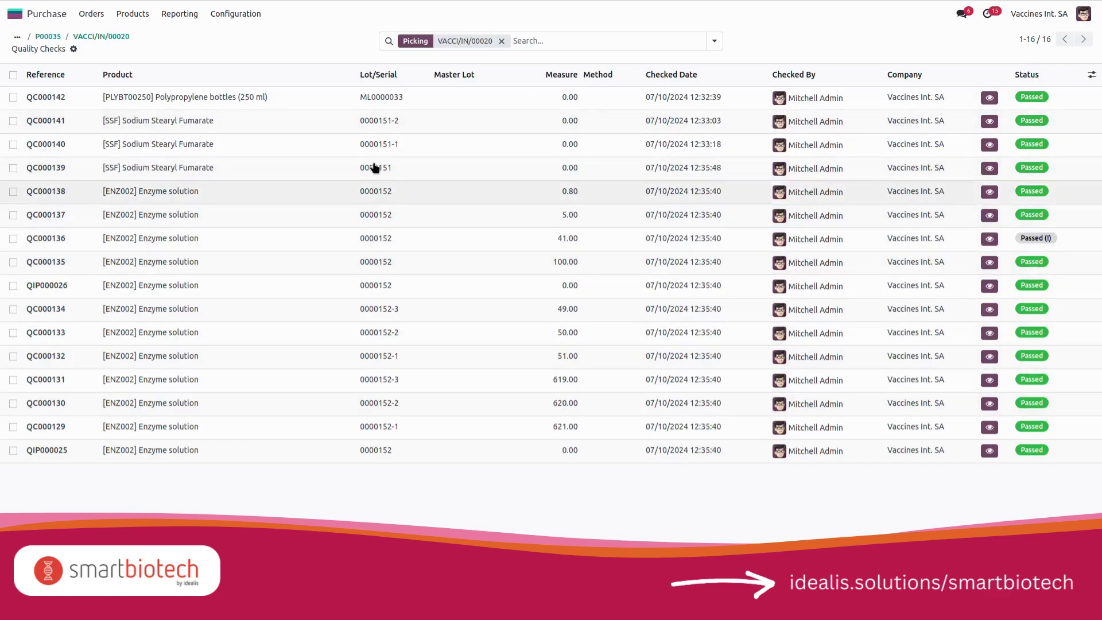
Open the Enzyme solution lot 0000152 from its Retention Time check to examine the lot status.
left_click(377, 218)
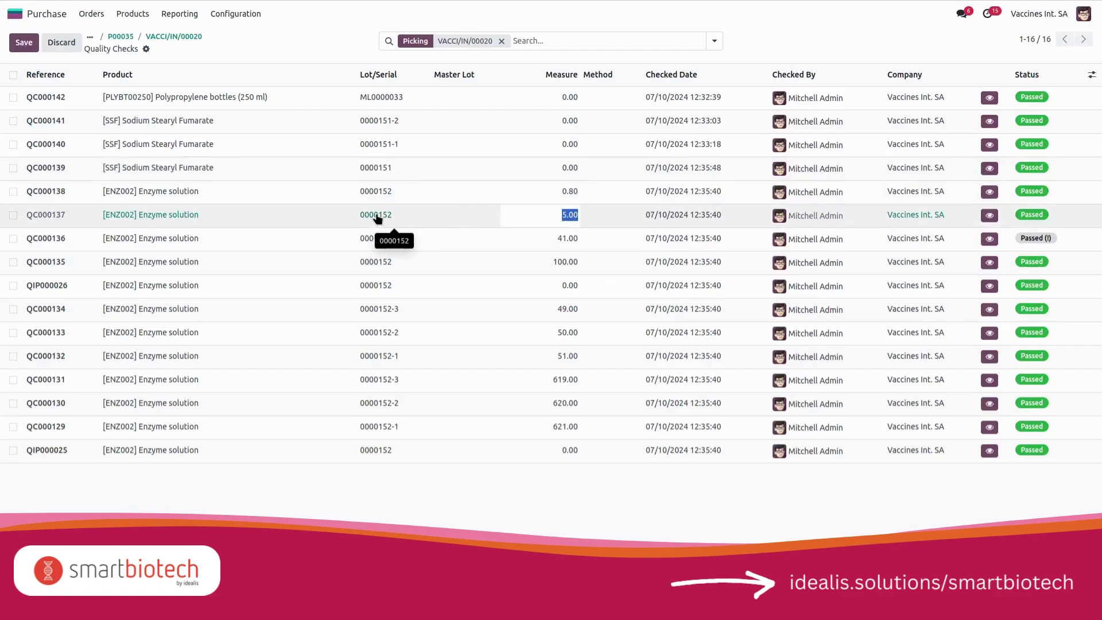
left_click(377, 219)
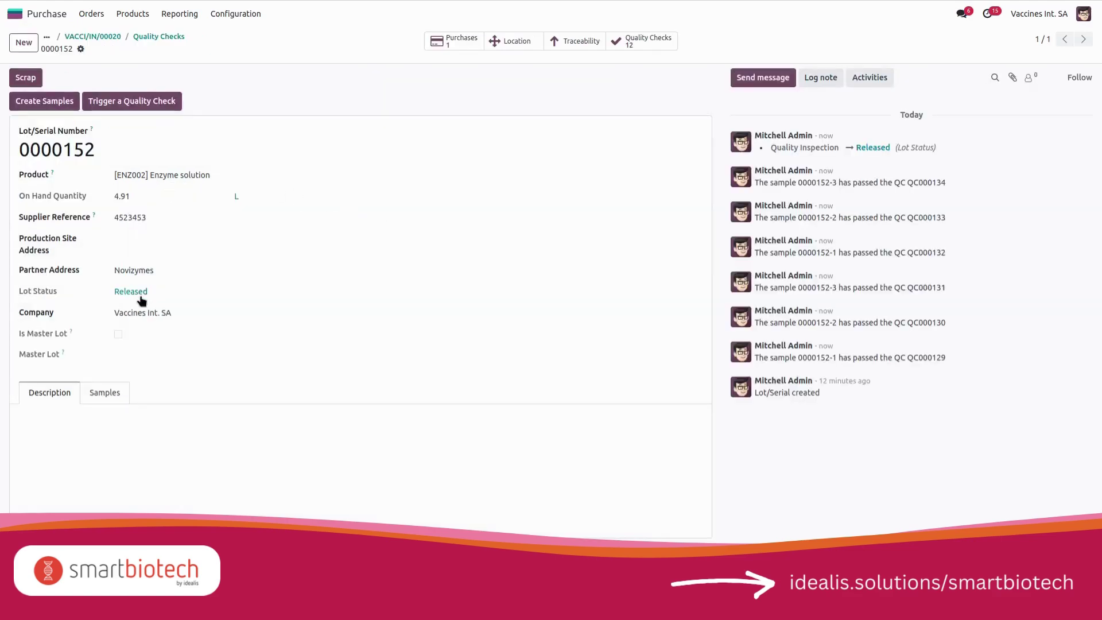